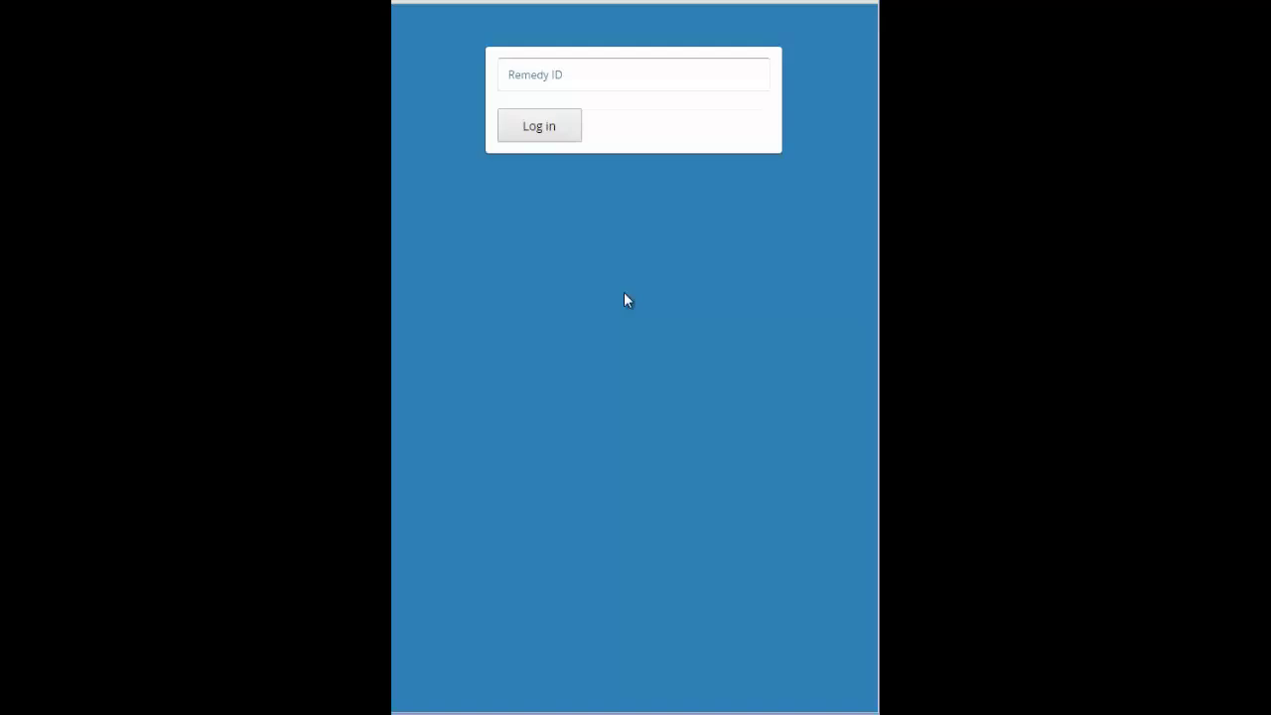
- Sign in to Ask Jenn with the Remedy ID 'ice'
{"action": "left_click", "coordinate": [590, 83]}
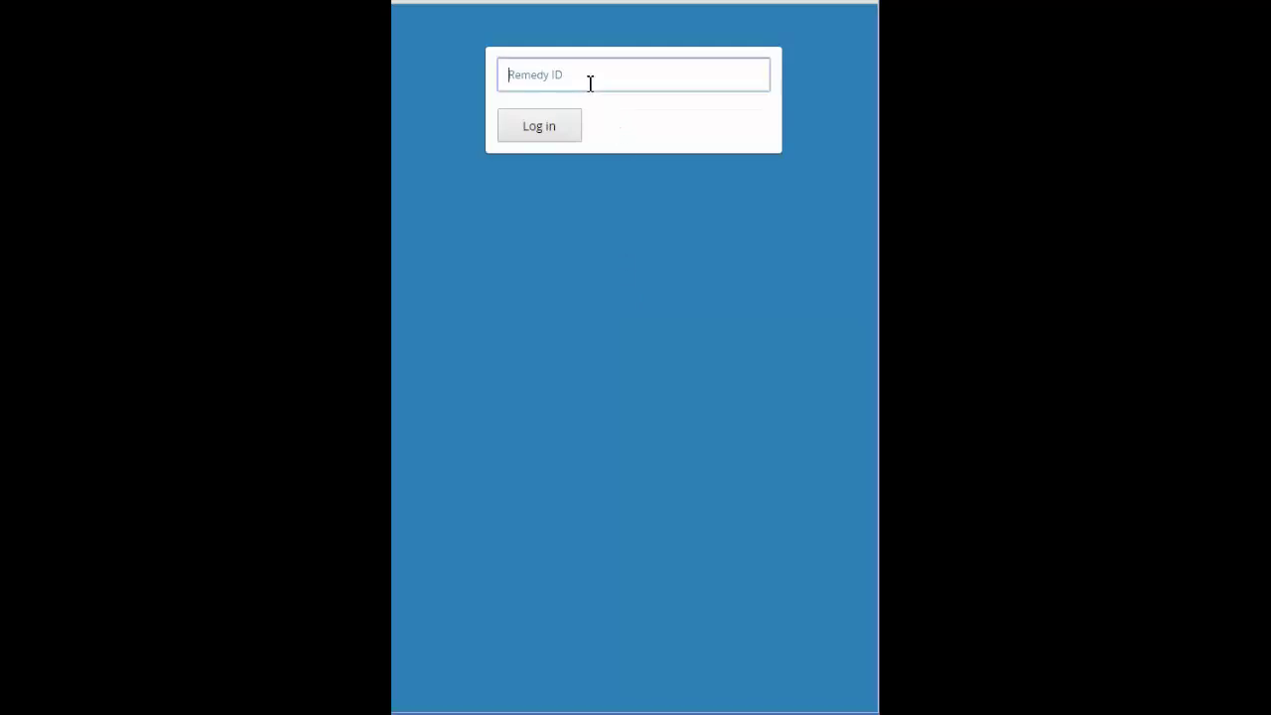
{"action": "type", "text": "ice"}
{"action": "key", "text": "Return"}
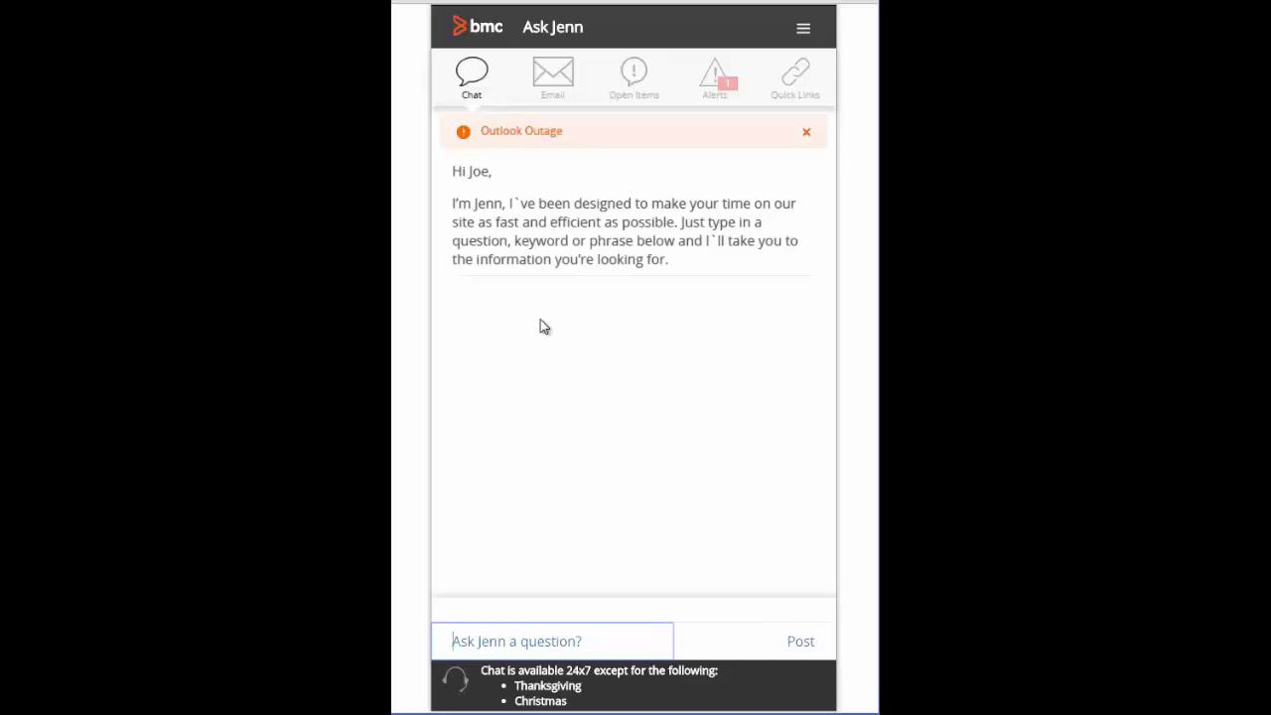
- Check the message language under Settings, then return to Jenn's chat greeting
{"action": "left_click", "coordinate": [804, 29]}
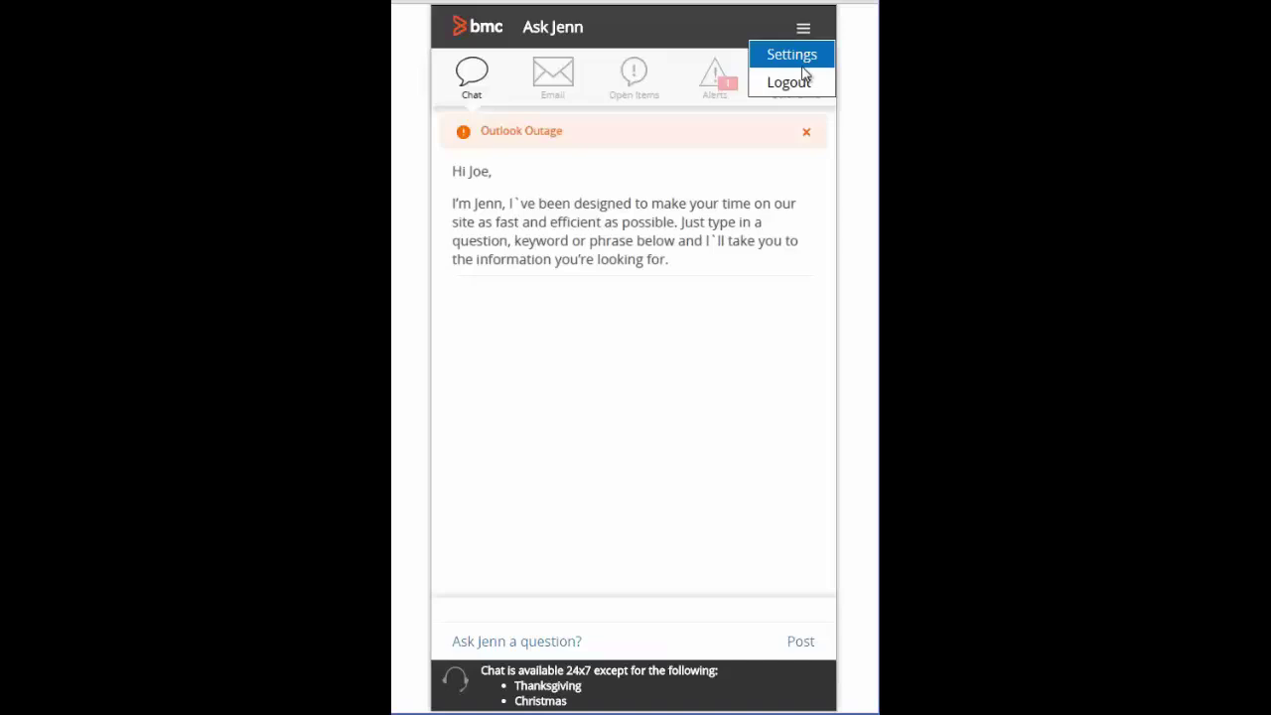
{"action": "left_click", "coordinate": [792, 54]}
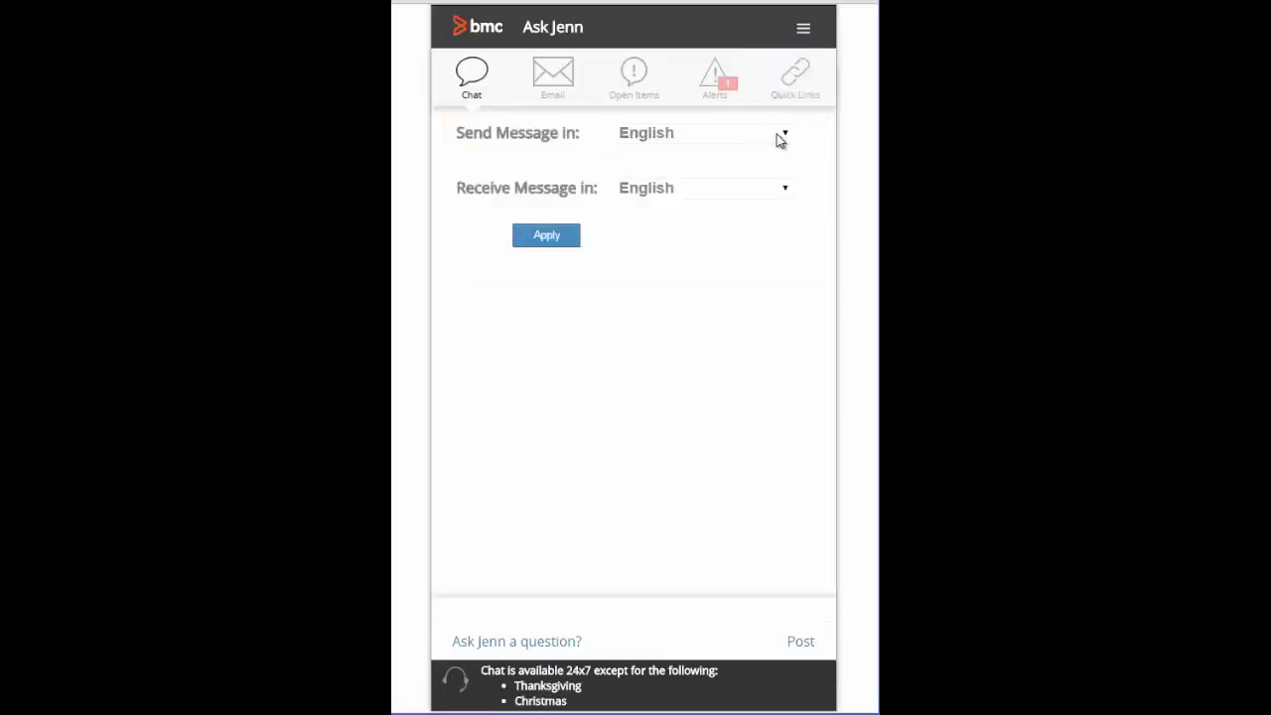
{"action": "left_click", "coordinate": [474, 79]}
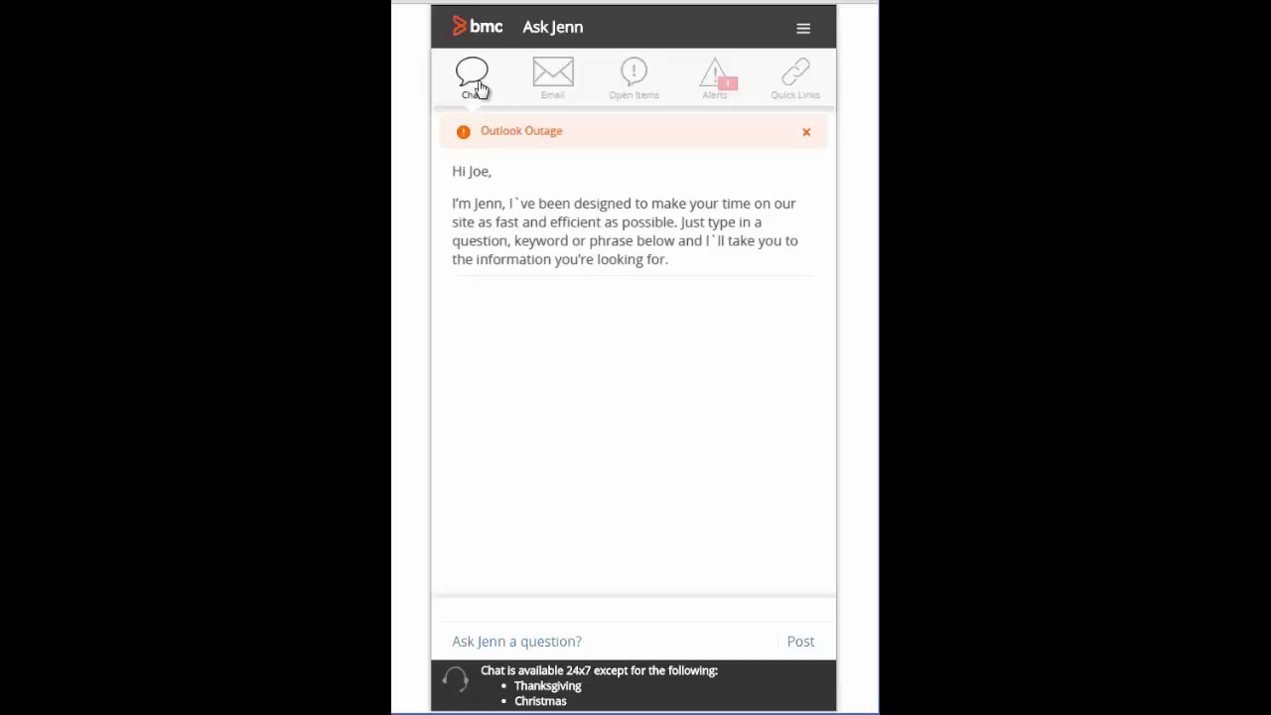
- Look at the chat email form, then show Open Items with 0 open chats and 34 incidents
{"action": "left_click", "coordinate": [556, 82]}
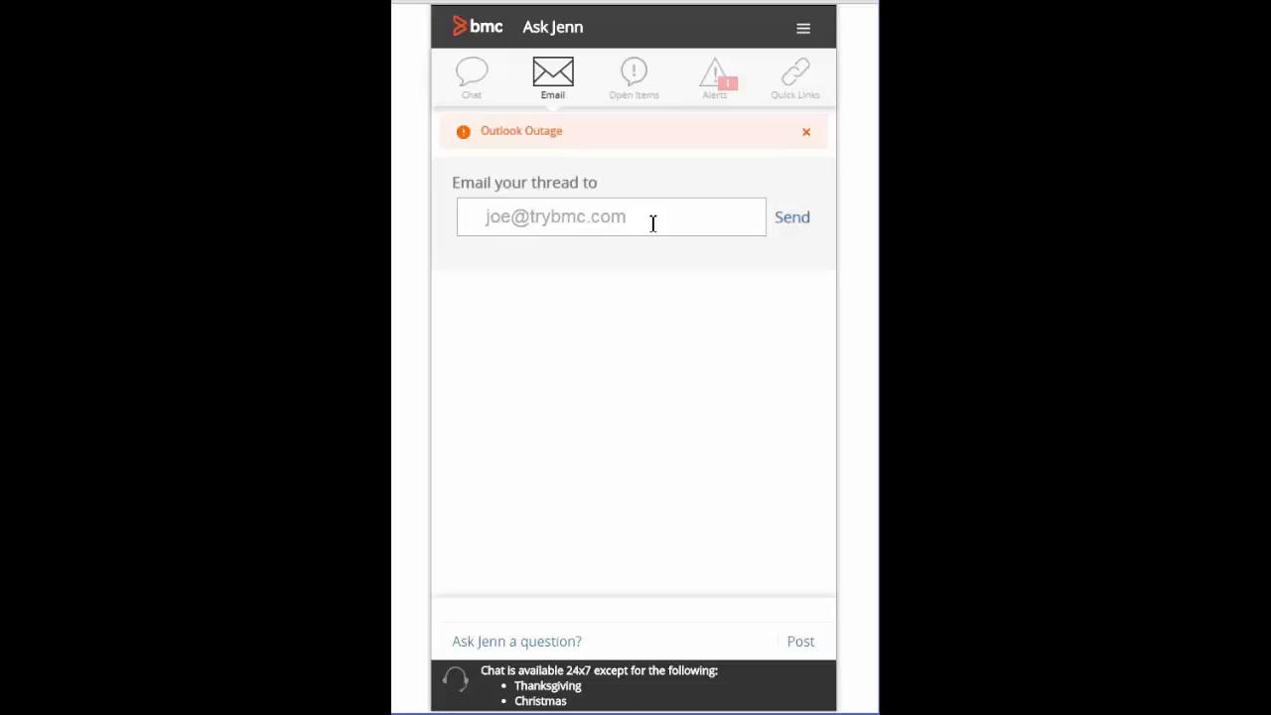
{"action": "left_click", "coordinate": [634, 80]}
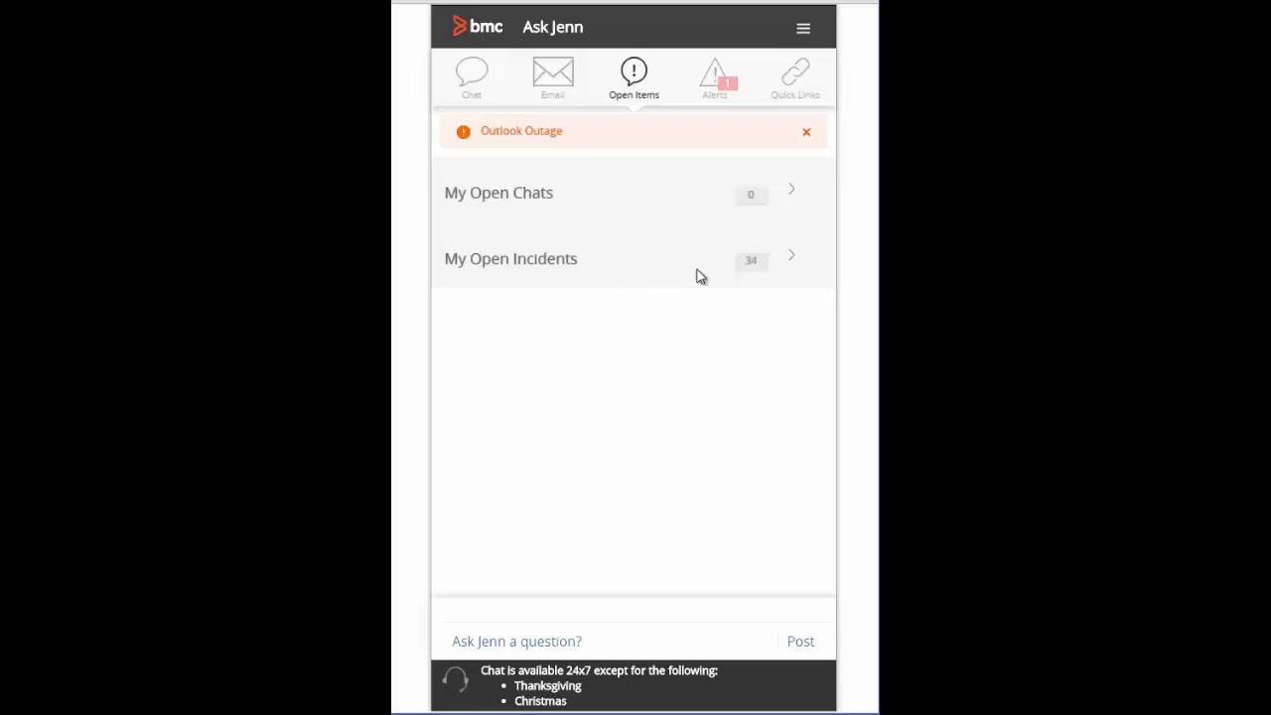
- Expand My Open Incidents and show the laptop-overheating incident's Assigned status details
{"action": "left_click", "coordinate": [793, 258]}
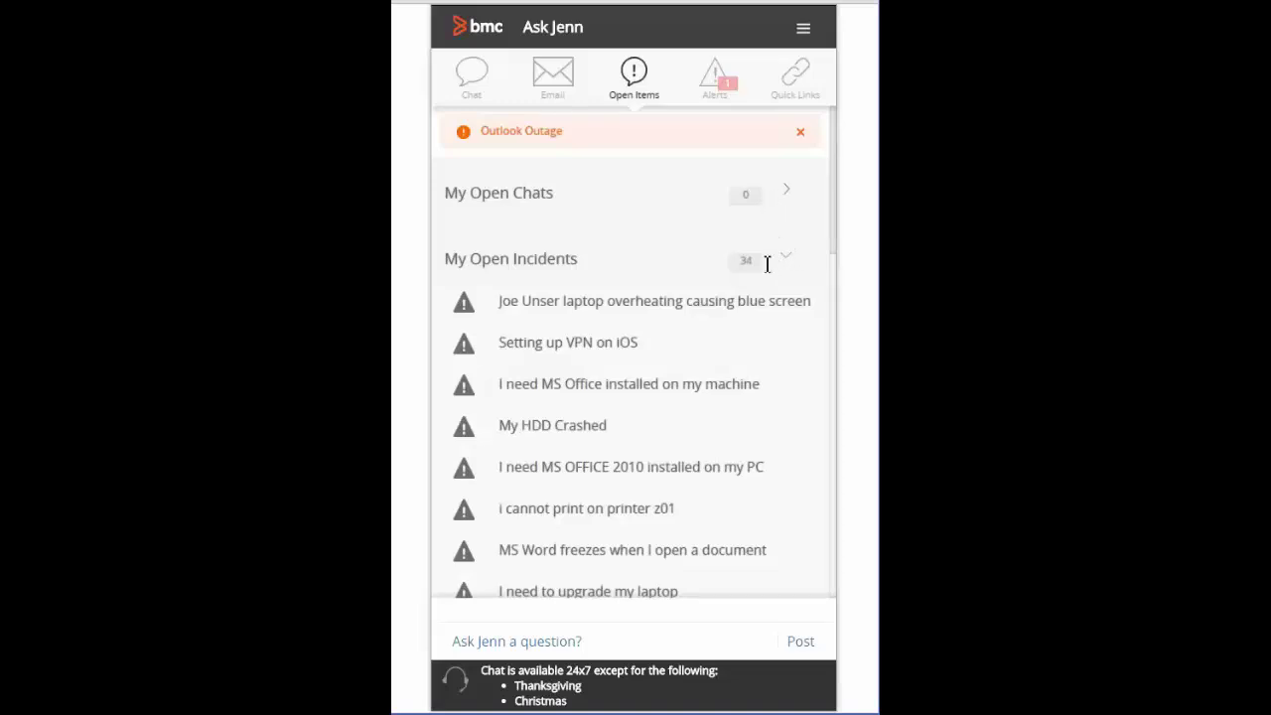
{"action": "left_click", "coordinate": [563, 304]}
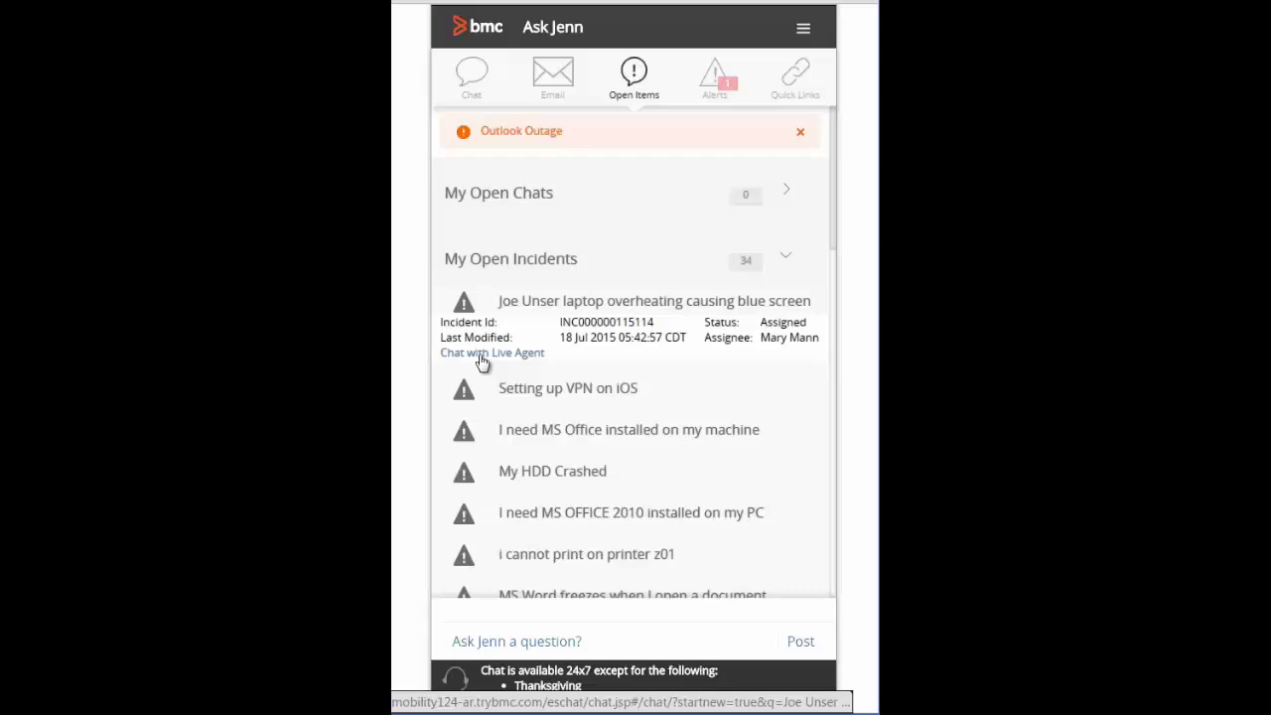
- Browse Alerts and Quick Links, dismiss the outage banner, and expand the Outlook Outage alert
{"action": "left_click", "coordinate": [719, 85]}
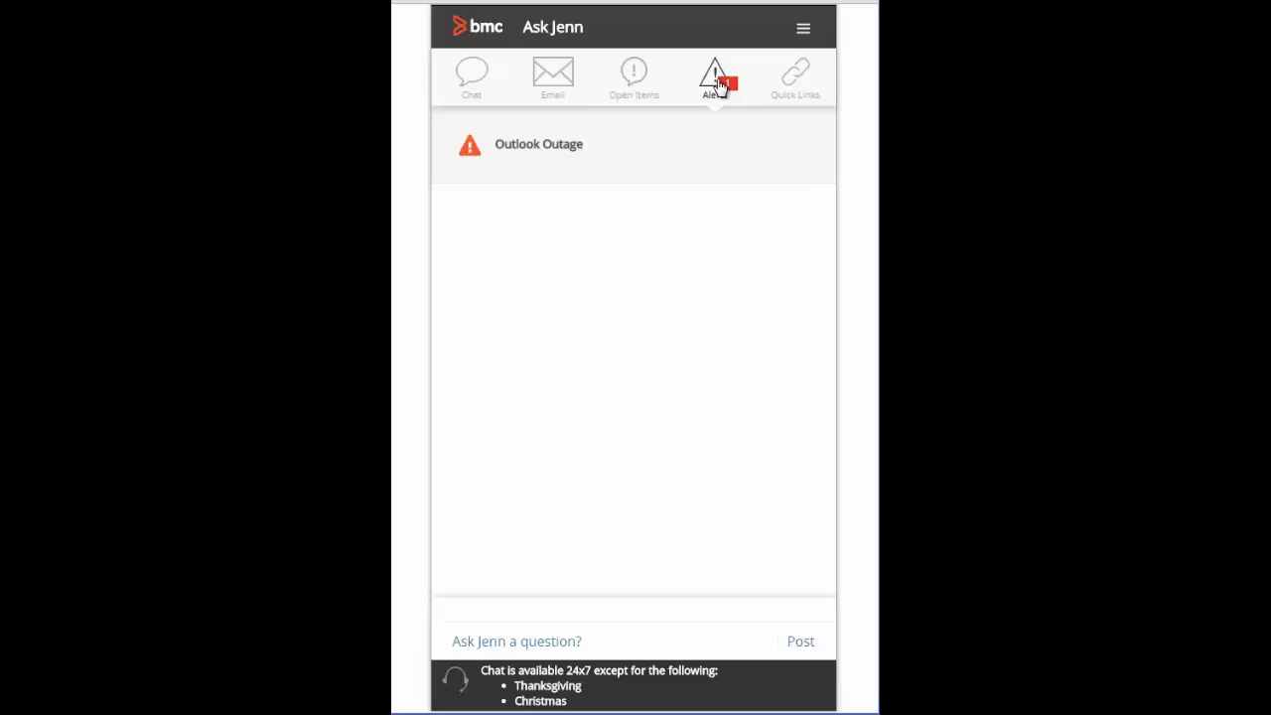
{"action": "left_click", "coordinate": [798, 77]}
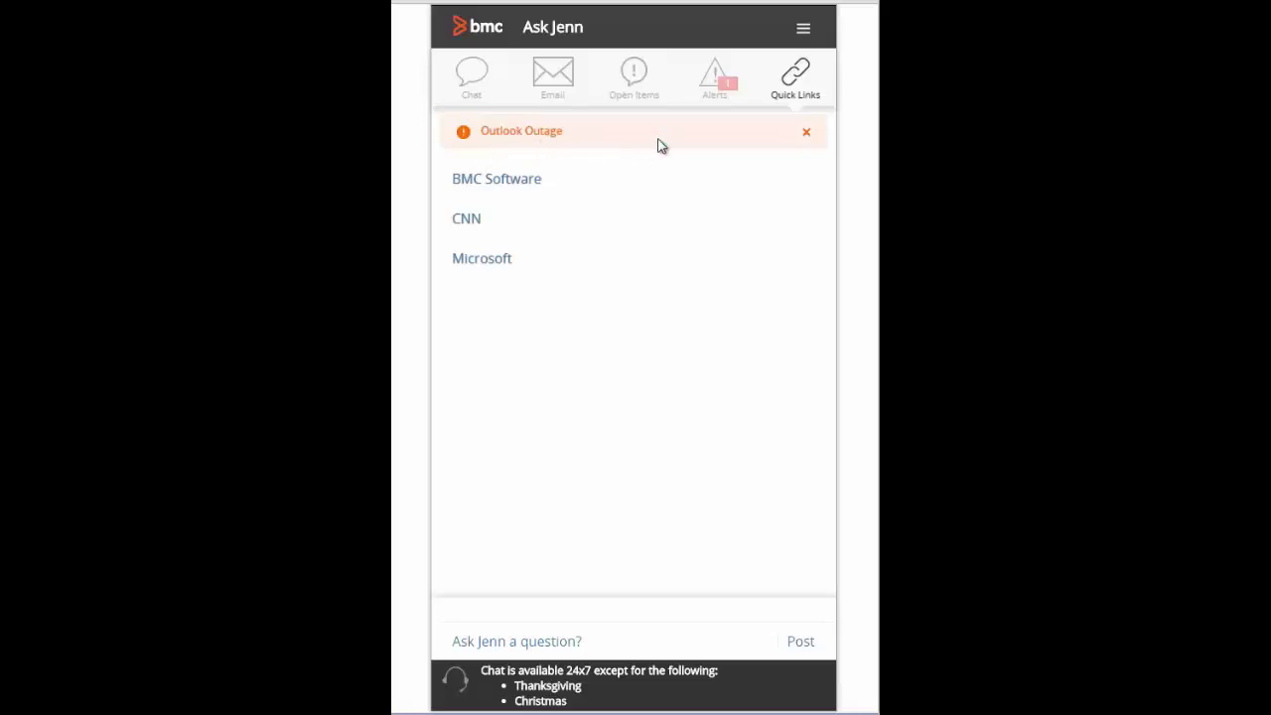
{"action": "left_click", "coordinate": [807, 136]}
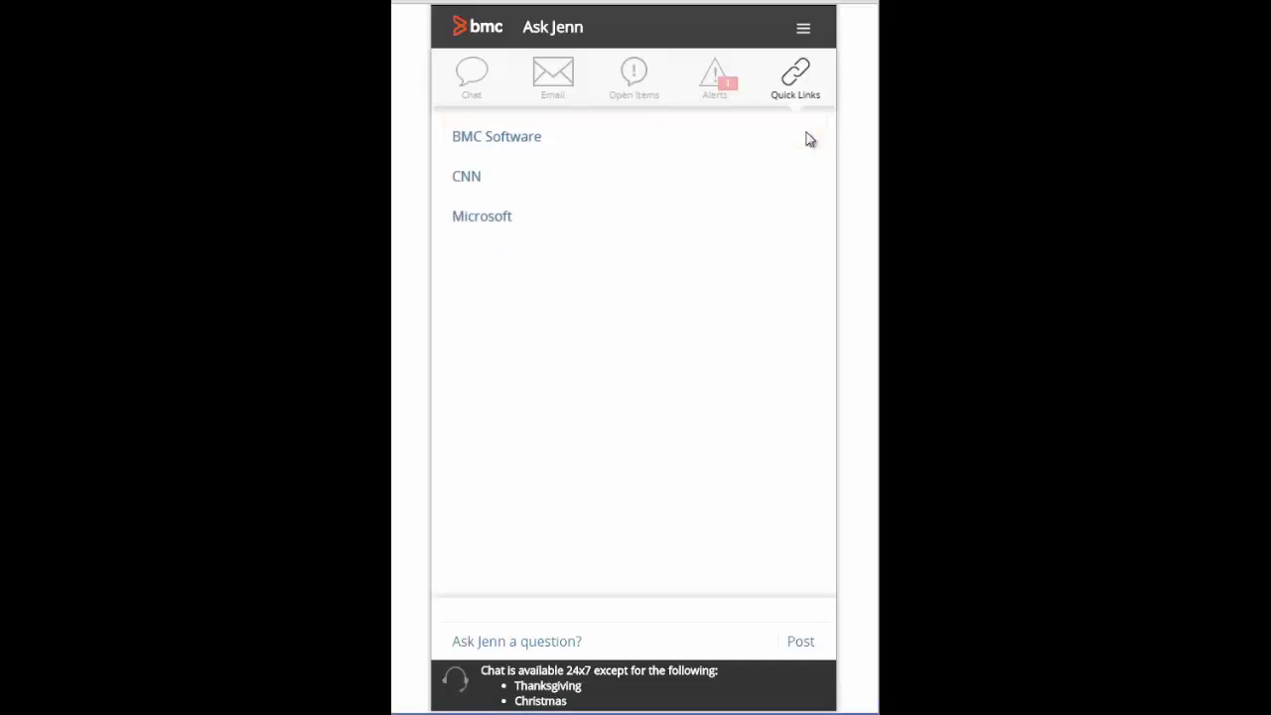
{"action": "left_click", "coordinate": [721, 84]}
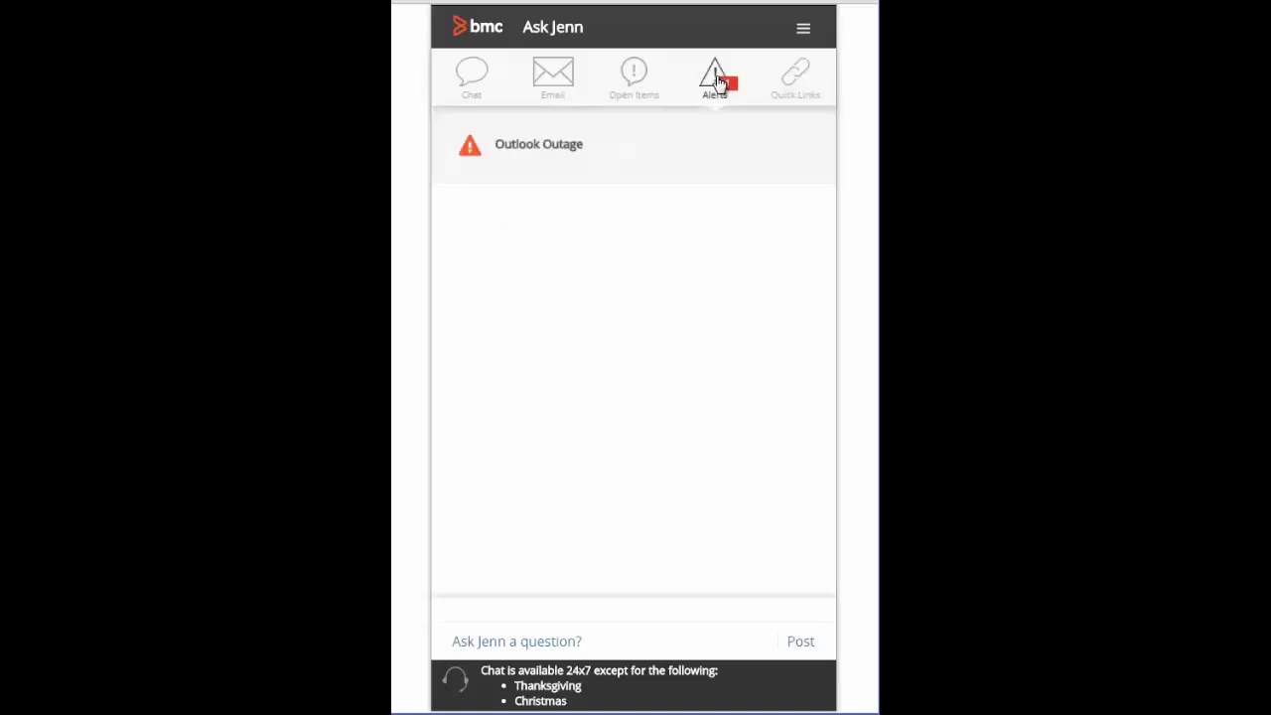
{"action": "left_click", "coordinate": [526, 144]}
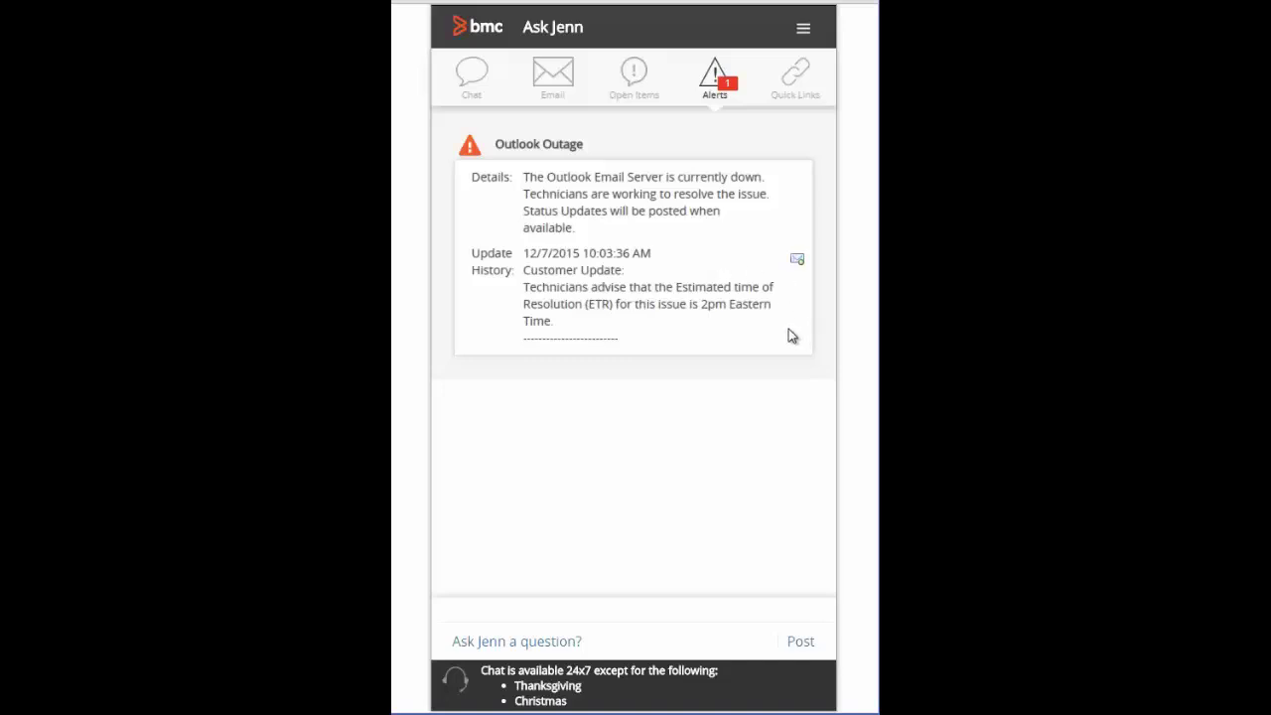
- Ask Jenn 'Why is the sky blue?' in the chat
{"action": "left_click", "coordinate": [469, 79]}
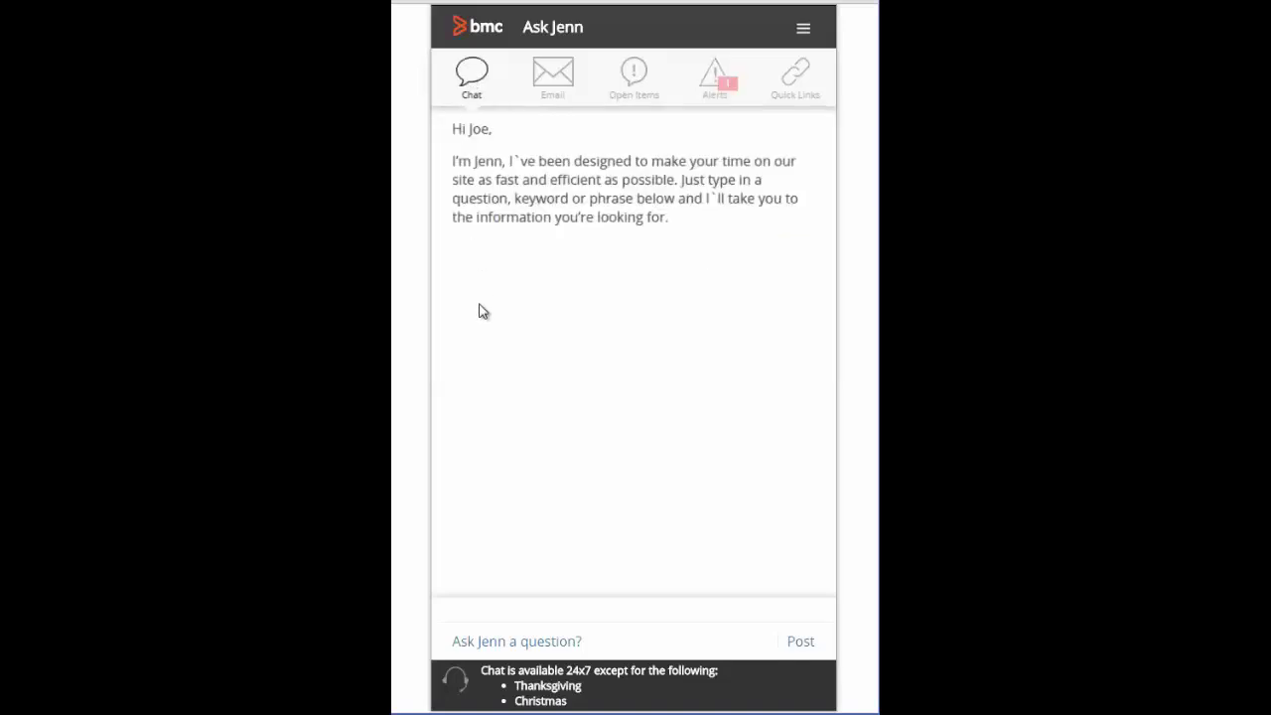
{"action": "left_click", "coordinate": [453, 644]}
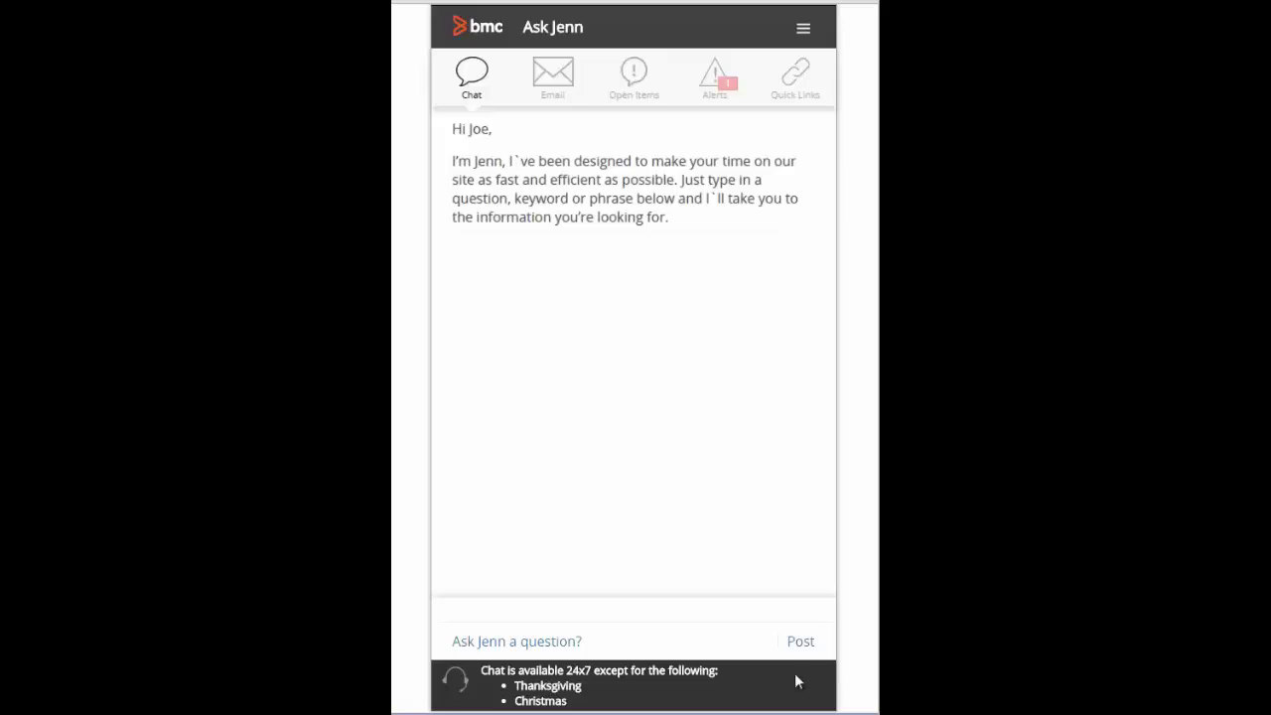
{"action": "left_click", "coordinate": [514, 636]}
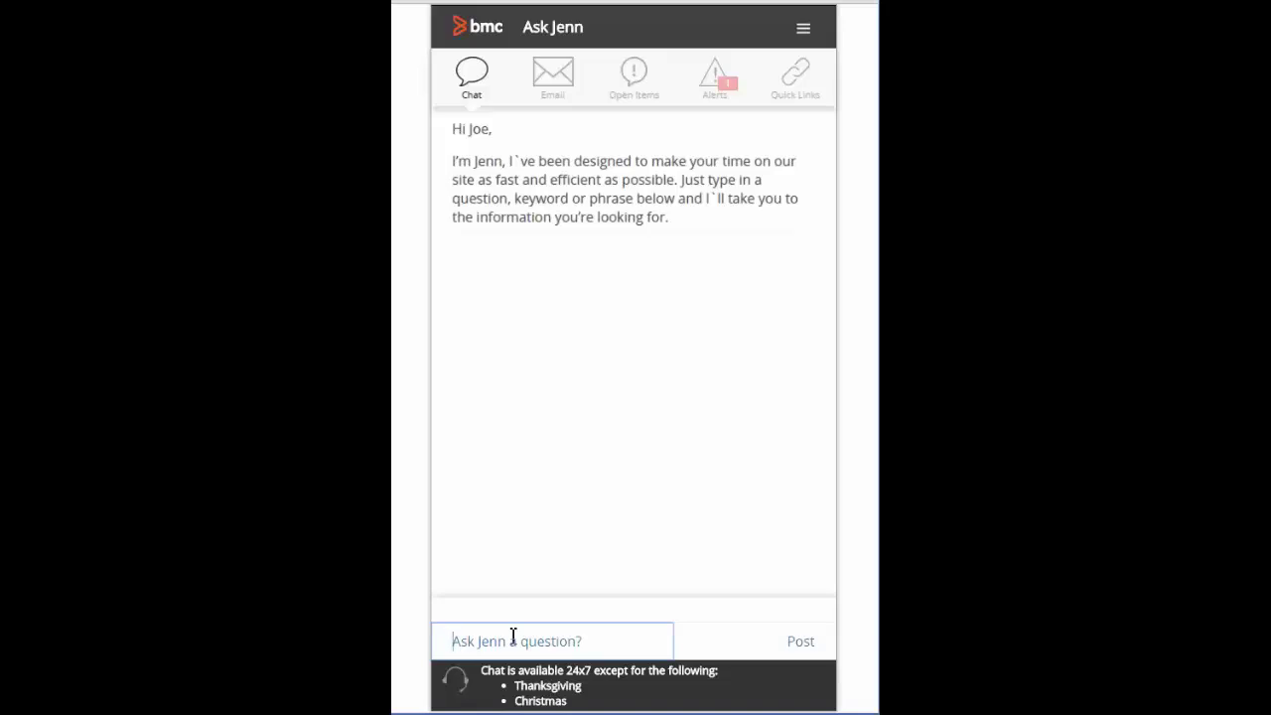
{"action": "type", "text": "Why is the sky blue?"}
{"action": "key", "text": "Return"}
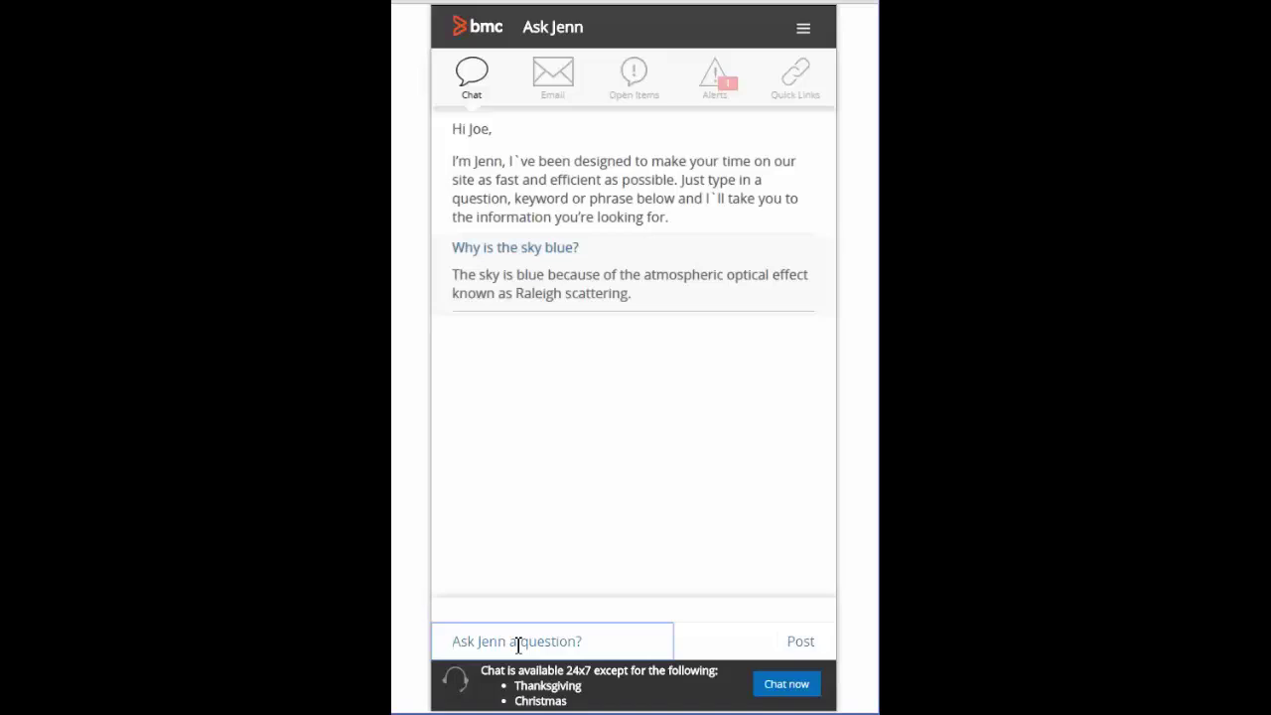
- Ask 'how do I change my password?' and answer 1 for the Lotus password
{"action": "type", "text": "how do I chan"}
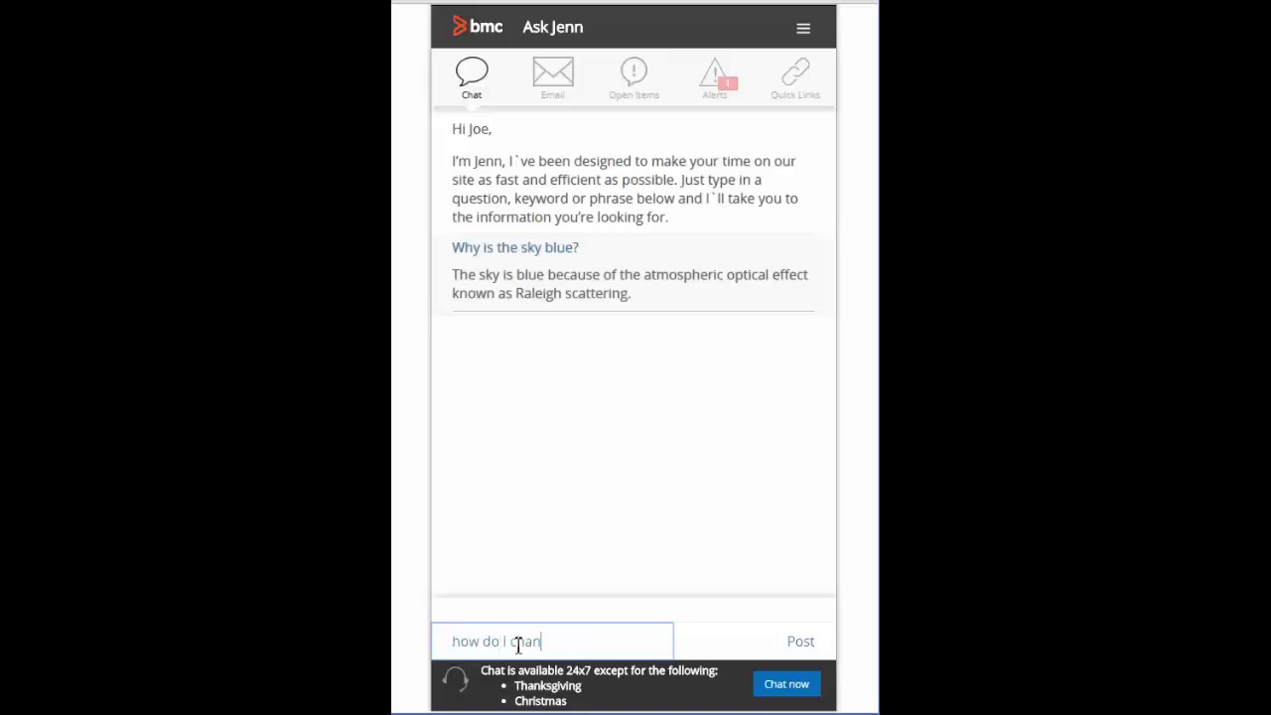
{"action": "type", "text": "ge my password?"}
{"action": "key", "text": "Return"}
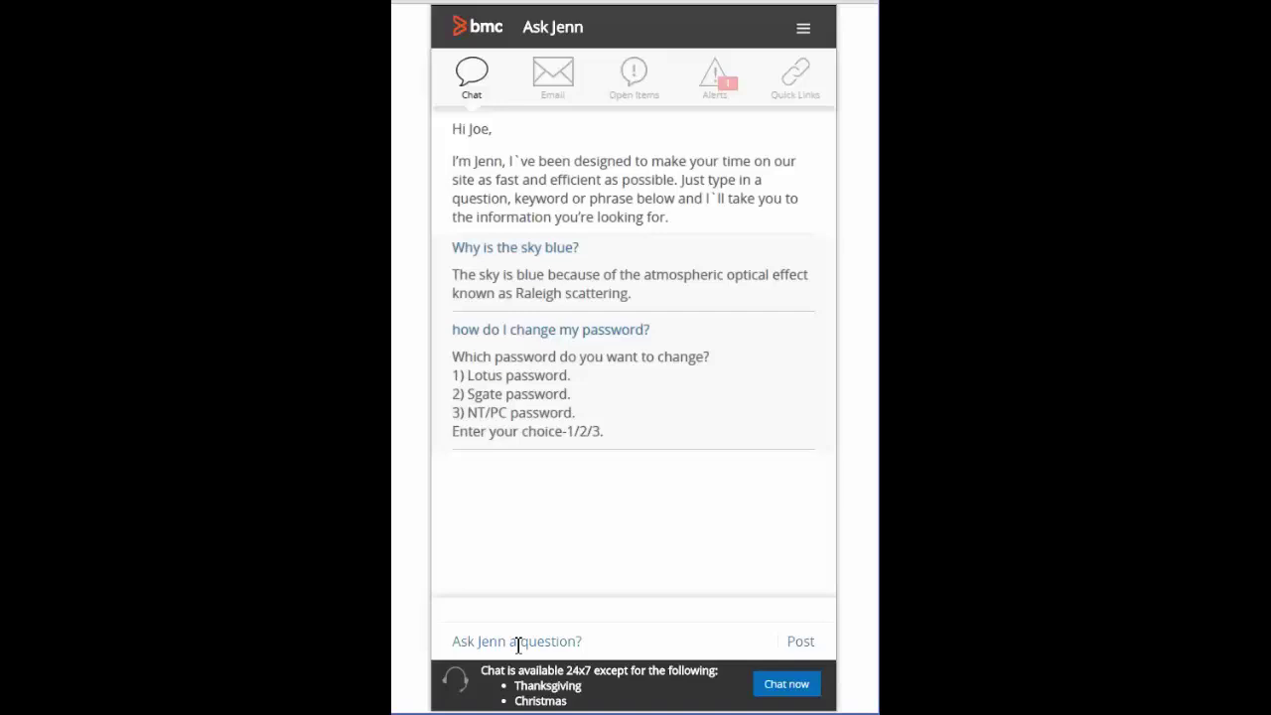
{"action": "left_click", "coordinate": [518, 646]}
{"action": "type", "text": "1"}
{"action": "key", "text": "Return"}
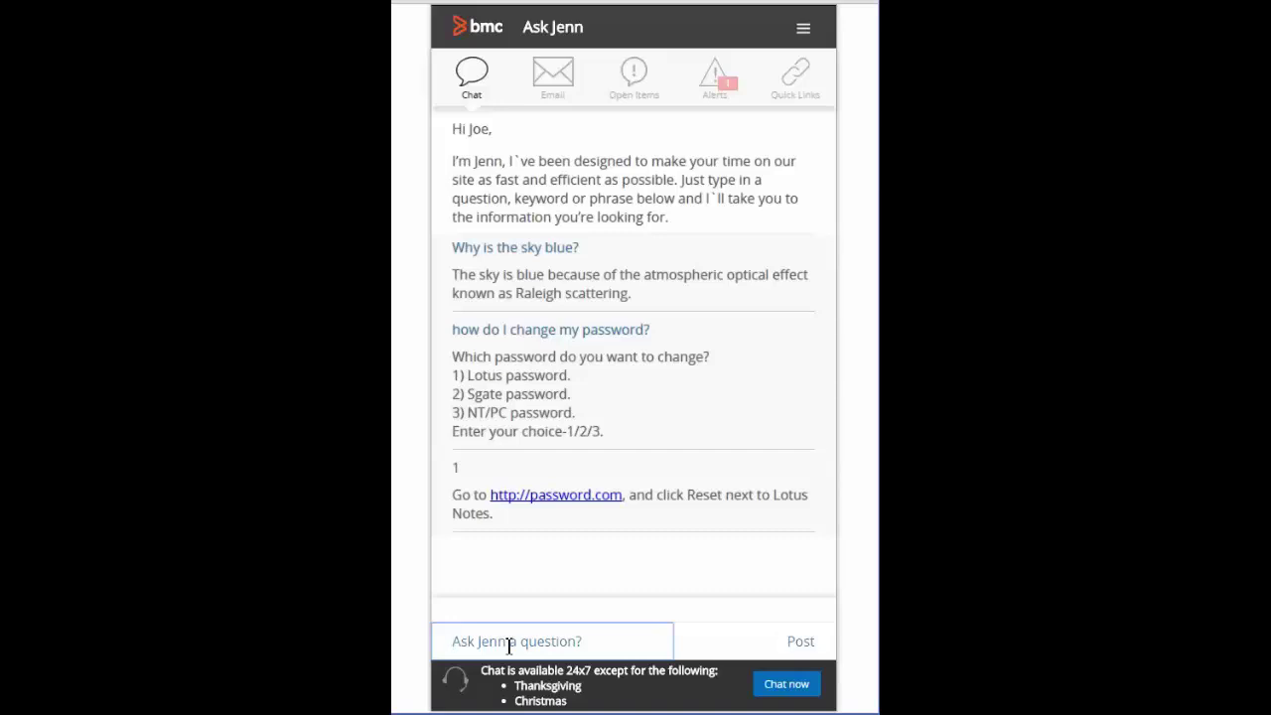
- Tell Jenn 'I have a problem with my printer.' to get printer article suggestions
{"action": "type", "text": "I have a proble"}
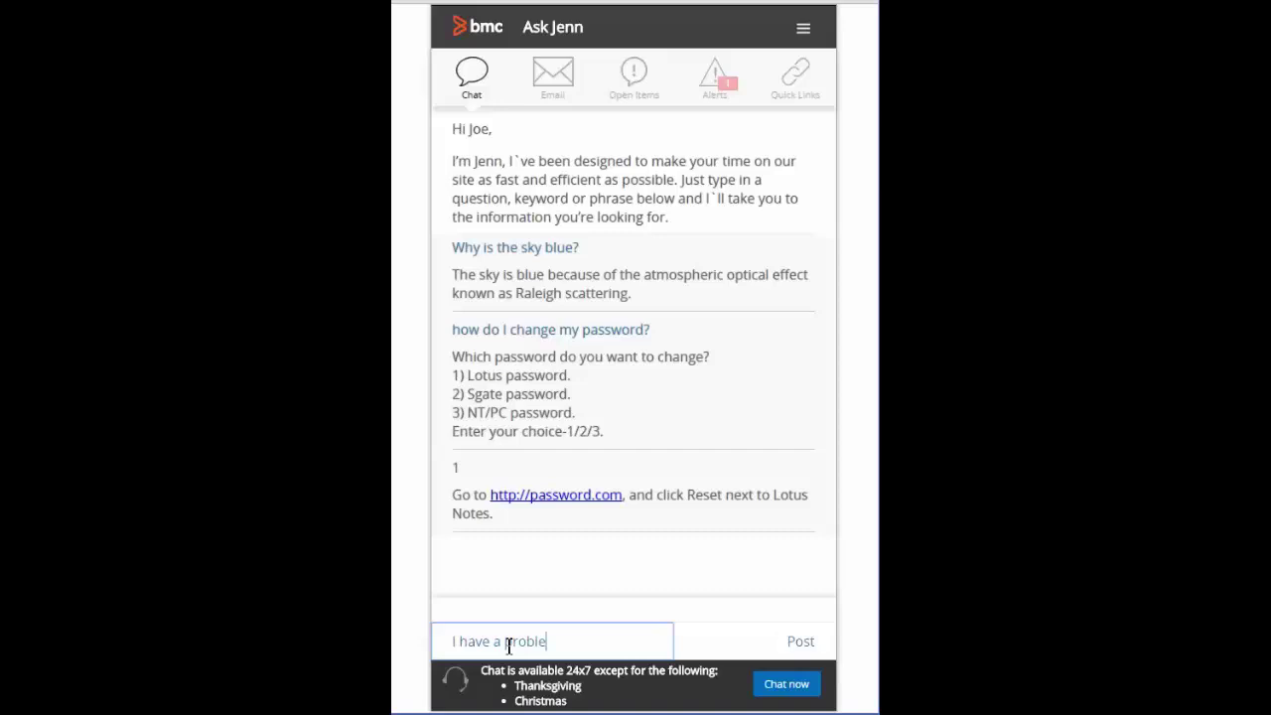
{"action": "type", "text": "m with my printer."}
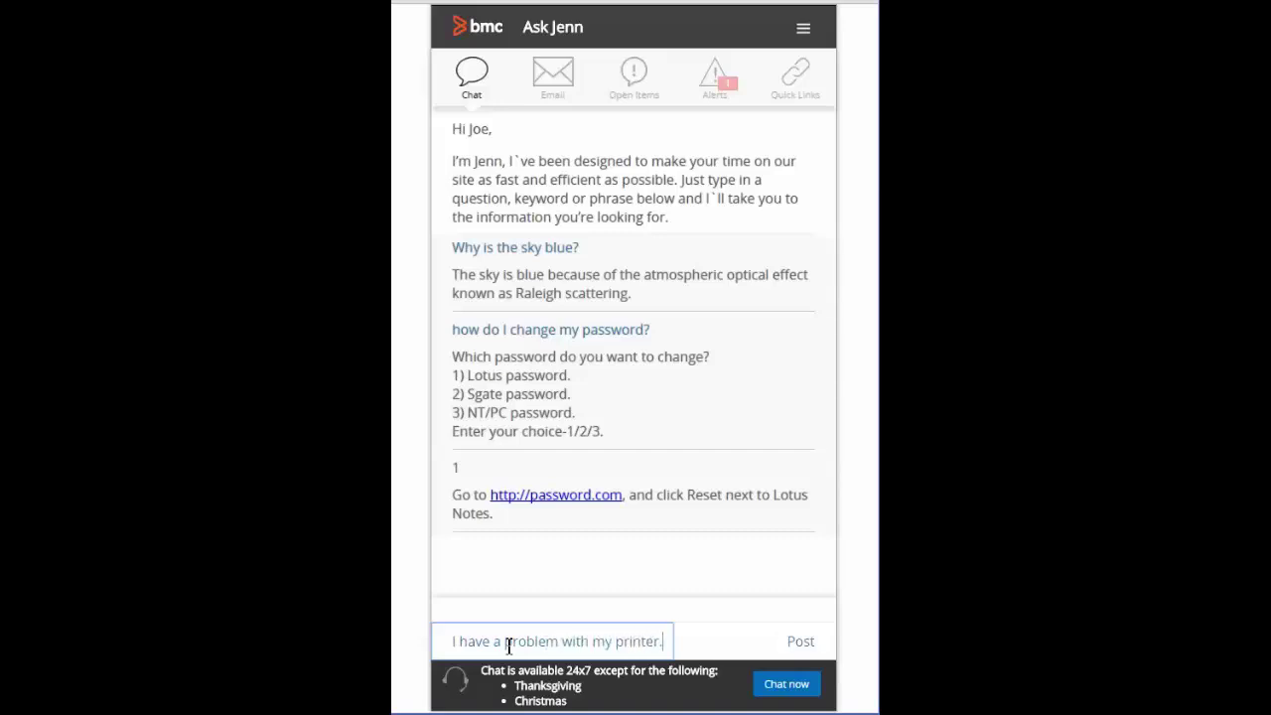
{"action": "key", "text": "Return"}
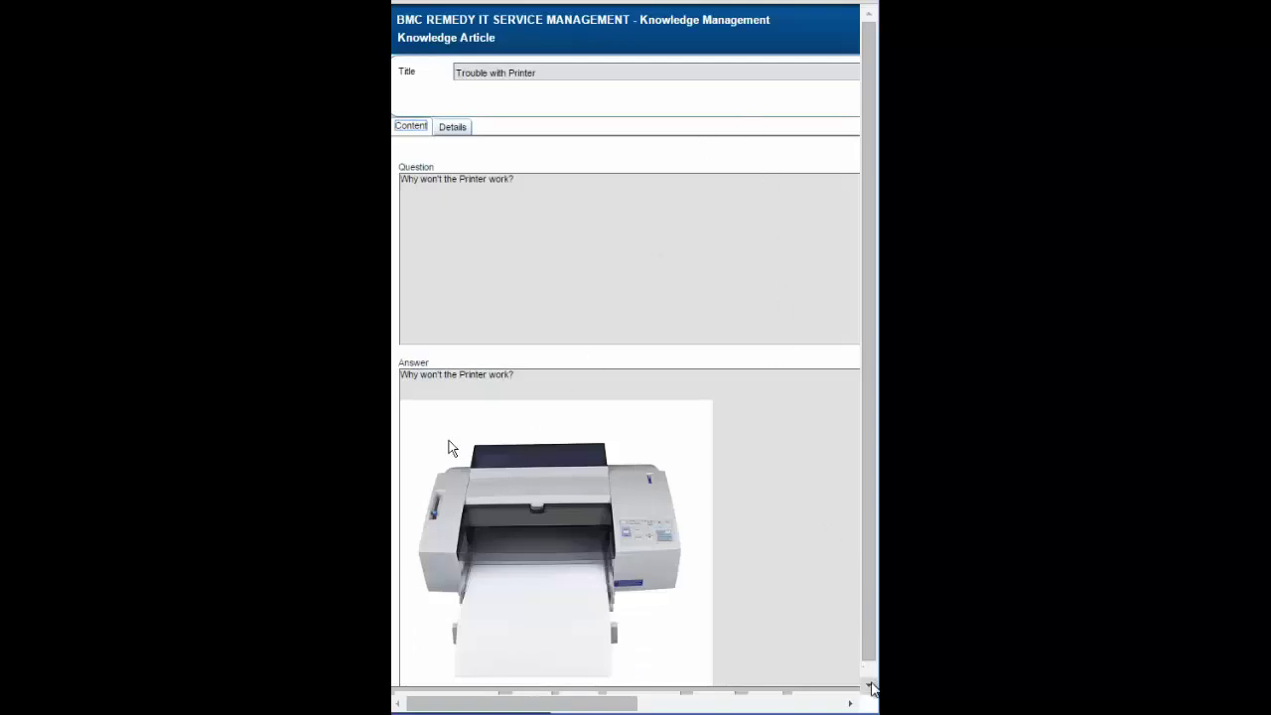
- Scroll down the Trouble with Printer article to read its answer
{"action": "left_click", "coordinate": [868, 684]}
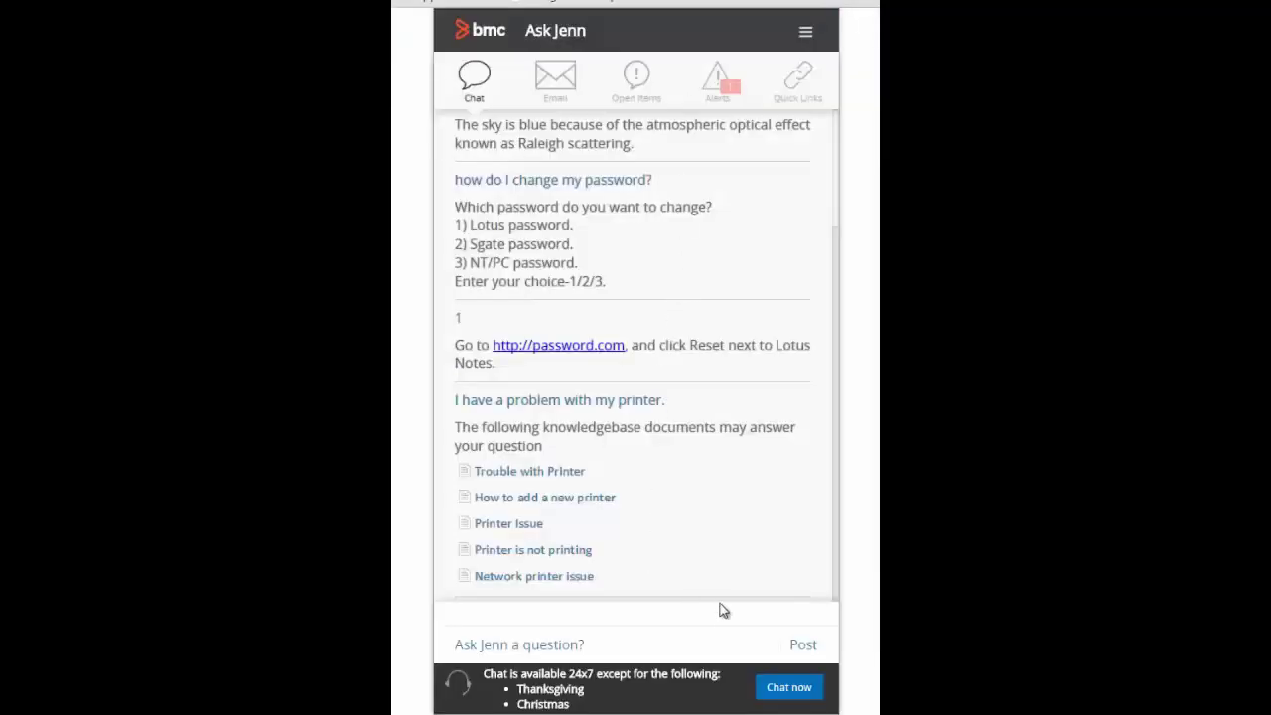
- Ask Jenn 'who is the ceo of bmc?'
{"action": "left_click", "coordinate": [485, 650]}
{"action": "type", "text": "w"}
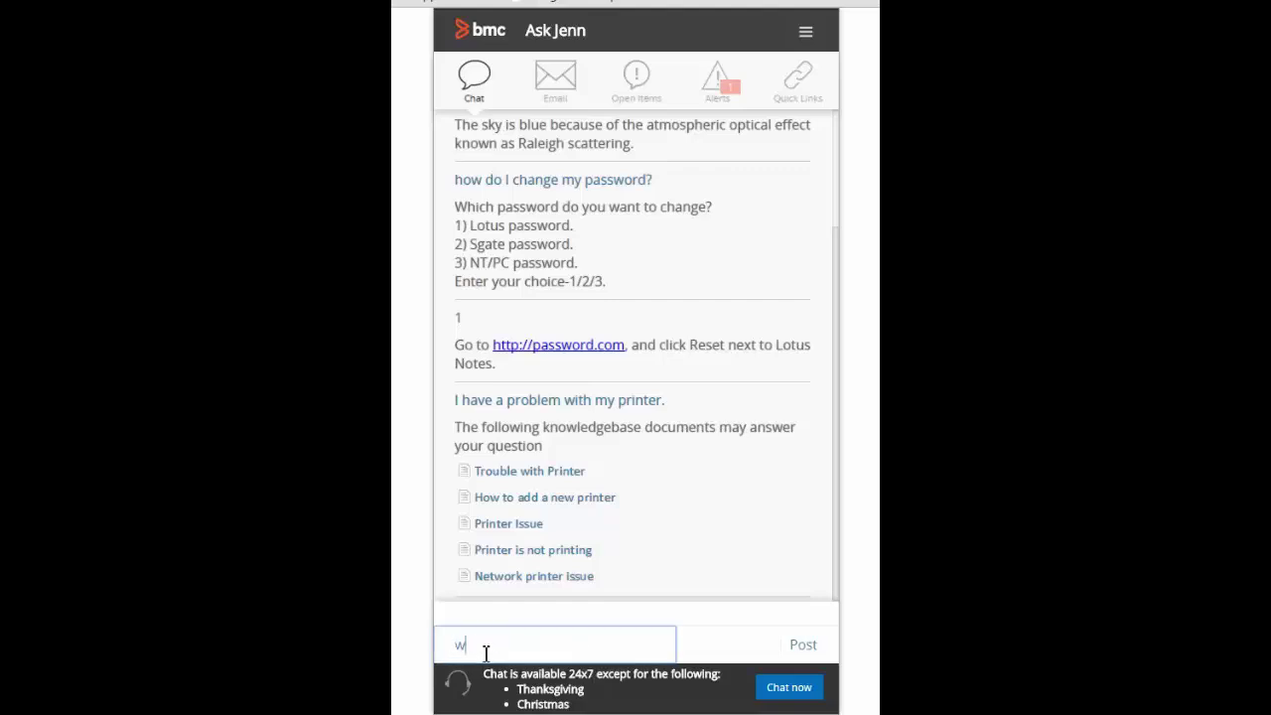
{"action": "type", "text": "ho is the ceo of bmc?"}
{"action": "key", "text": "Return"}
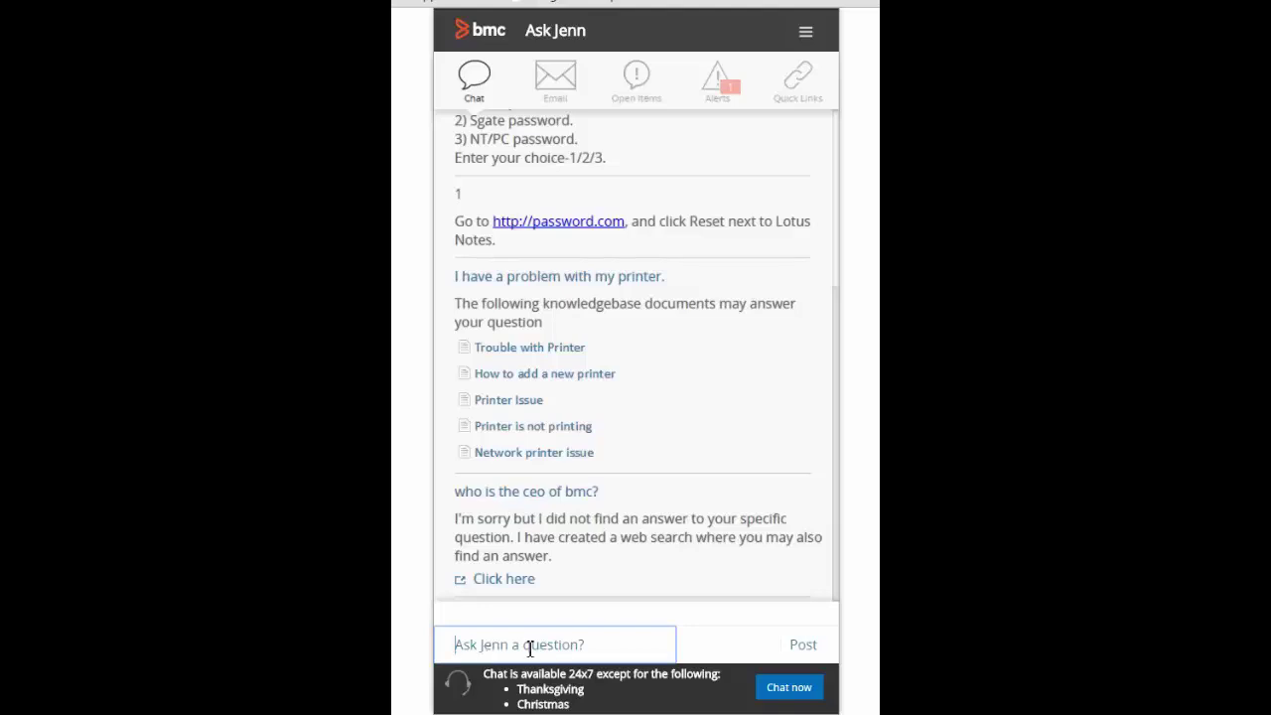
- Open the suggested Google search and highlight the snippet naming BMC's chairman and CEO
{"action": "left_click", "coordinate": [495, 586]}
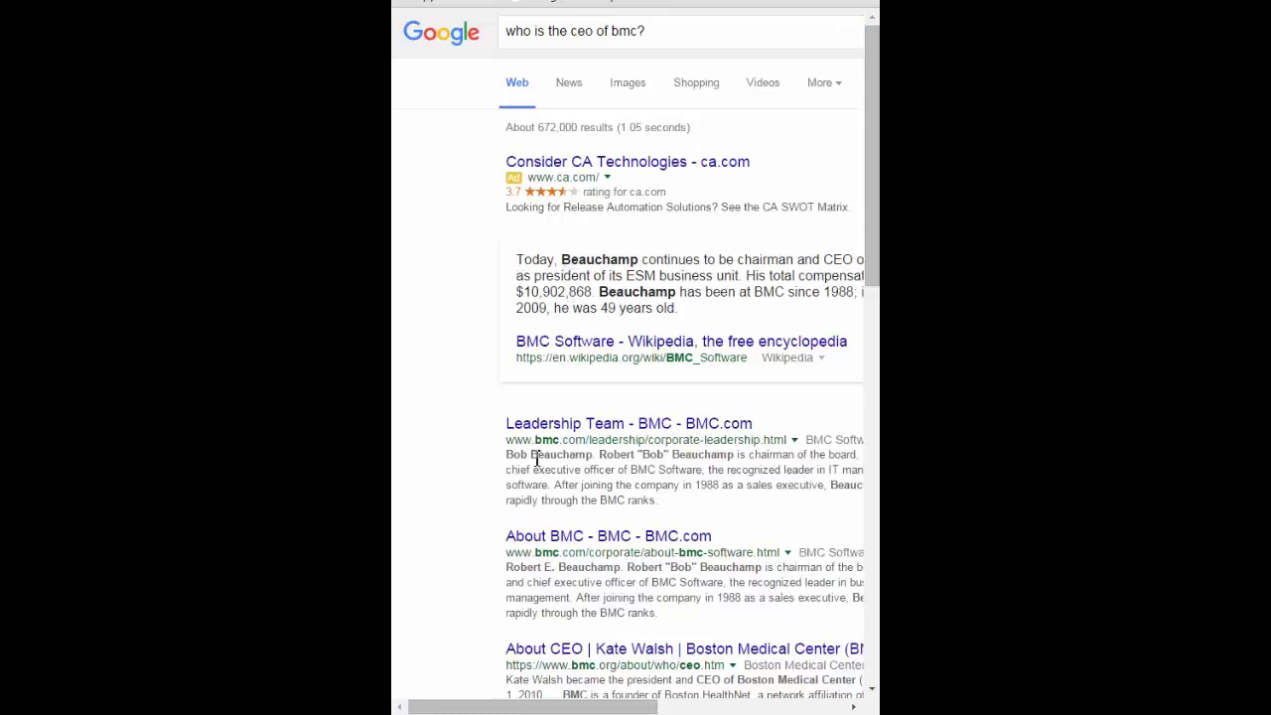
{"action": "left_click_drag", "start_coordinate": [506, 455], "coordinate": [803, 455]}
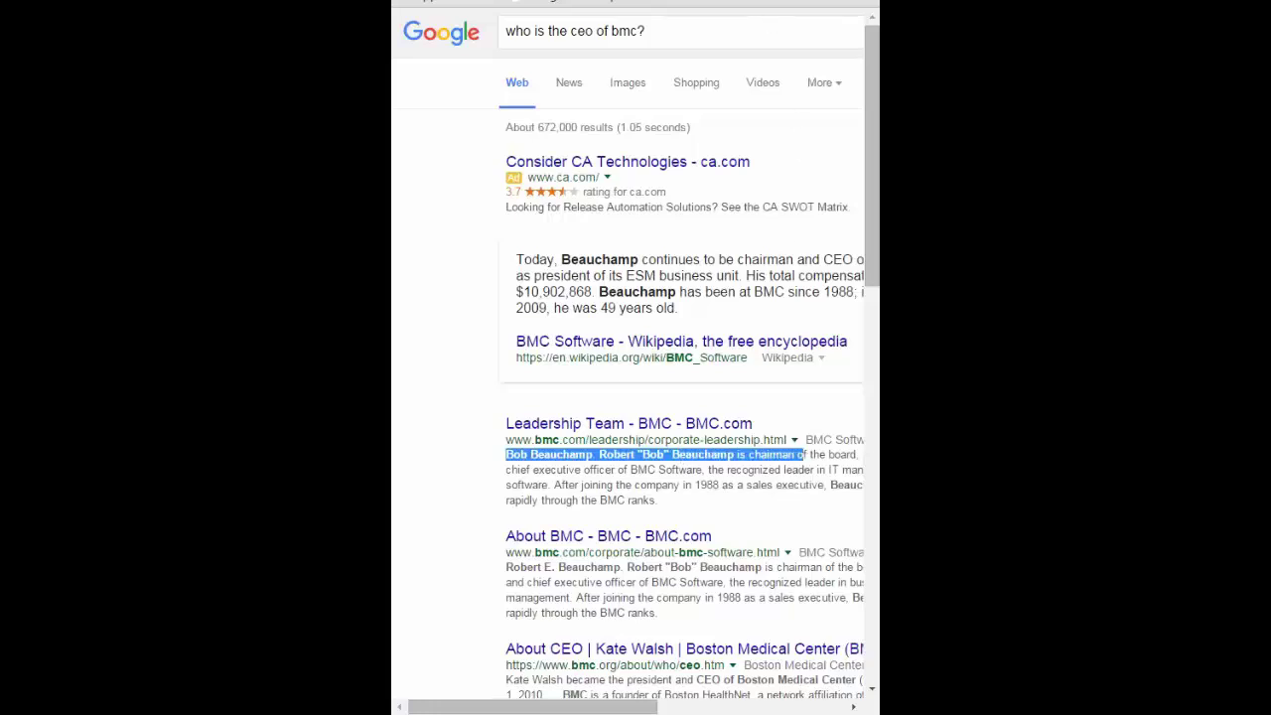